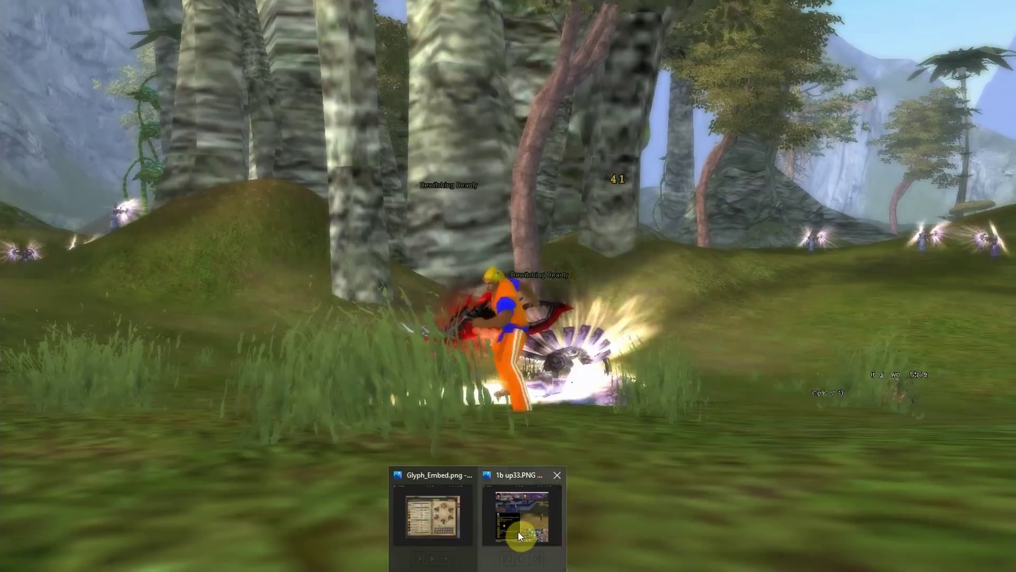
pyautogui.click(518, 531)
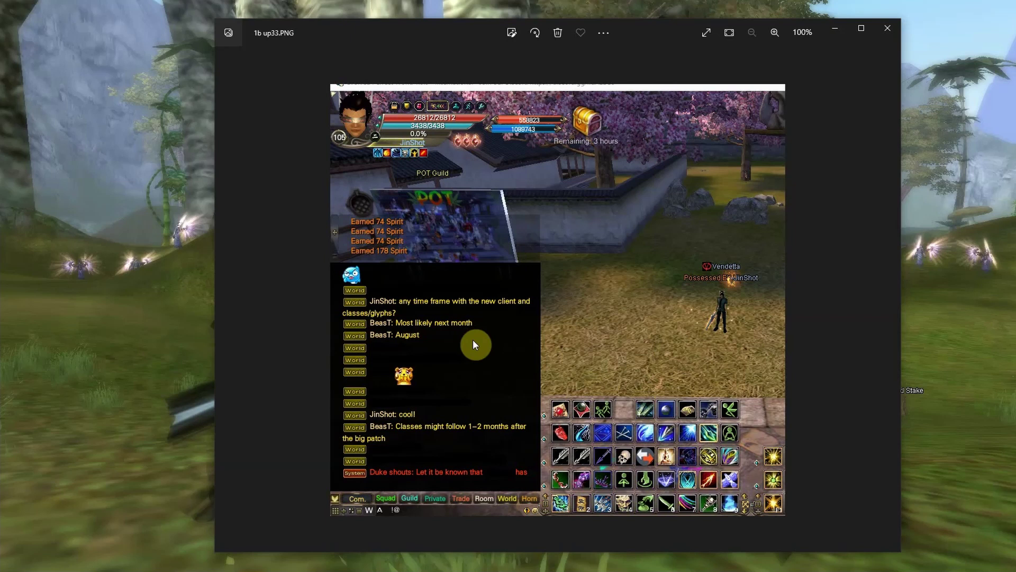
pyautogui.rightClick(487, 340)
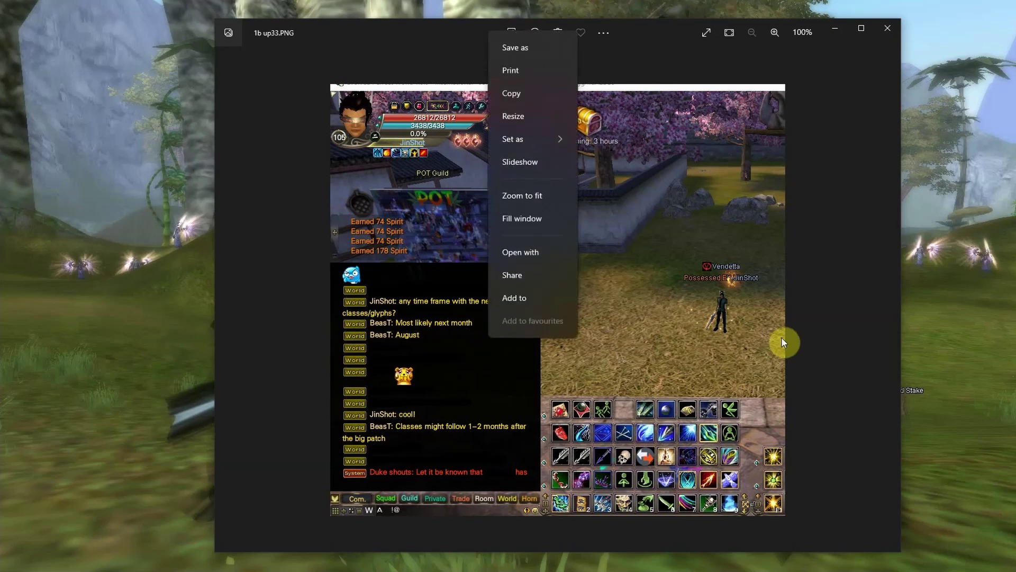
pyautogui.click(811, 343)
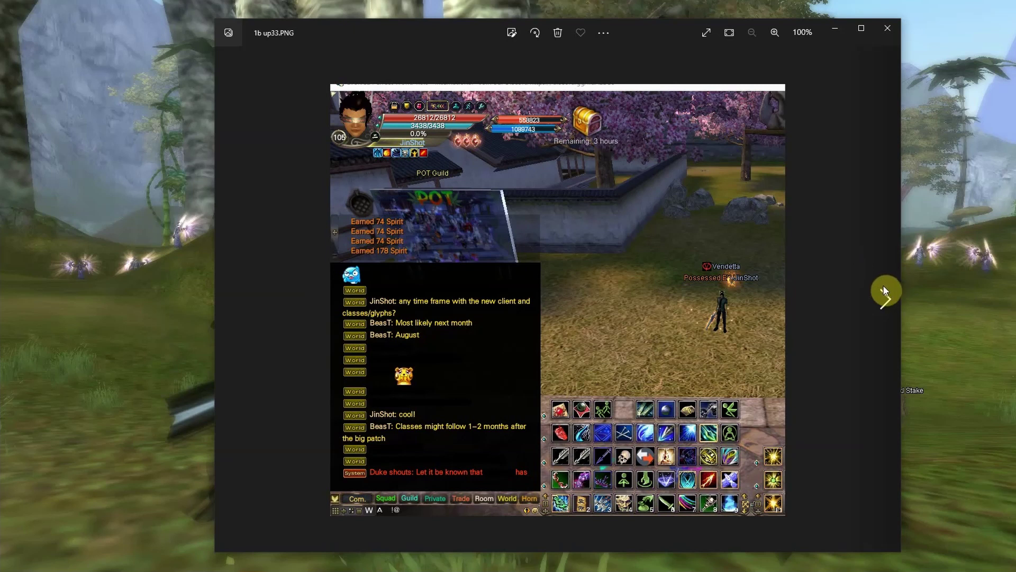
# Page forward through the new class screenshots, stepping back once, up to the Evo Gunner image
pyautogui.moveTo(853, 302)
pyautogui.click(884, 302)
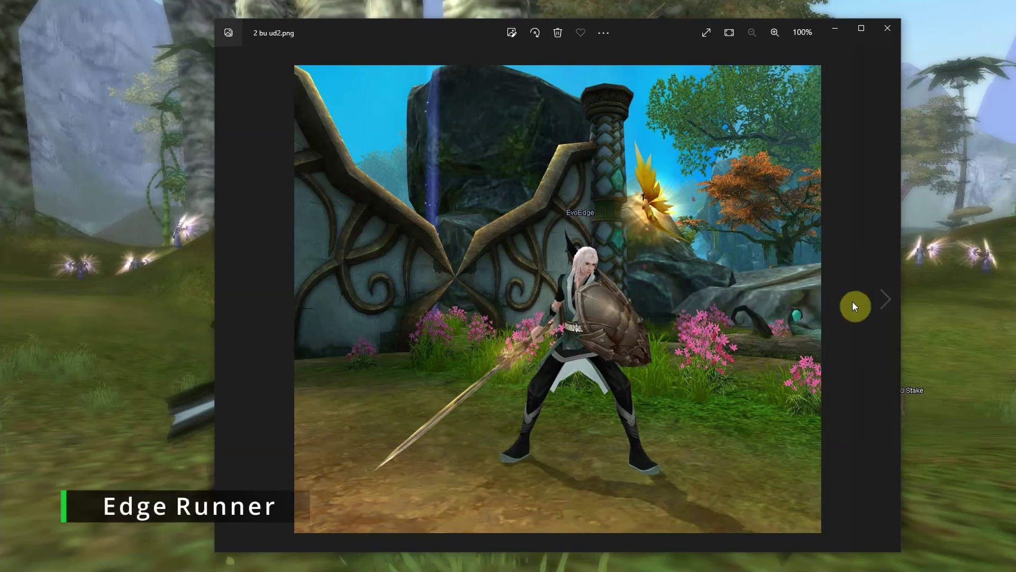
pyautogui.click(885, 299)
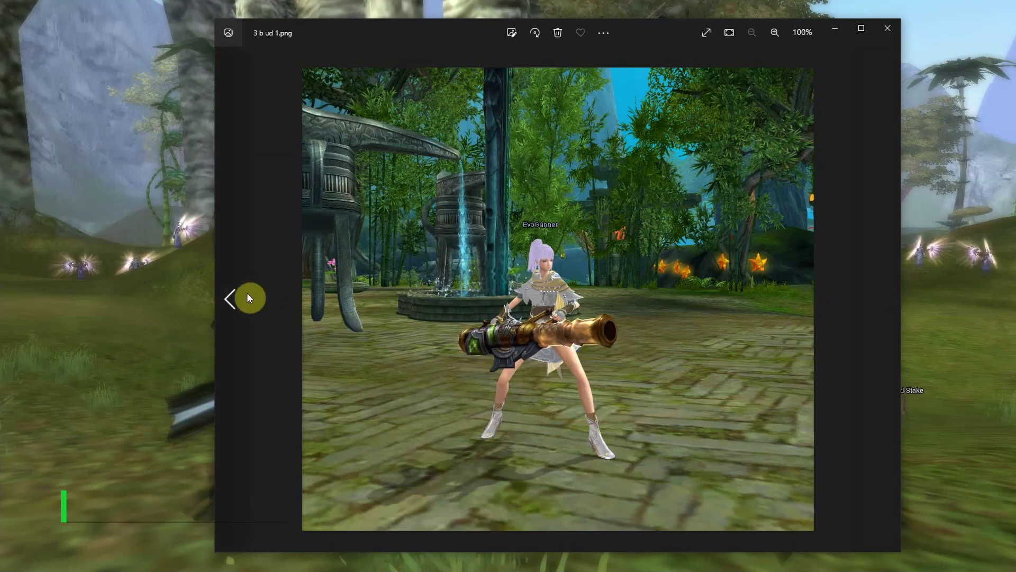
pyautogui.click(247, 292)
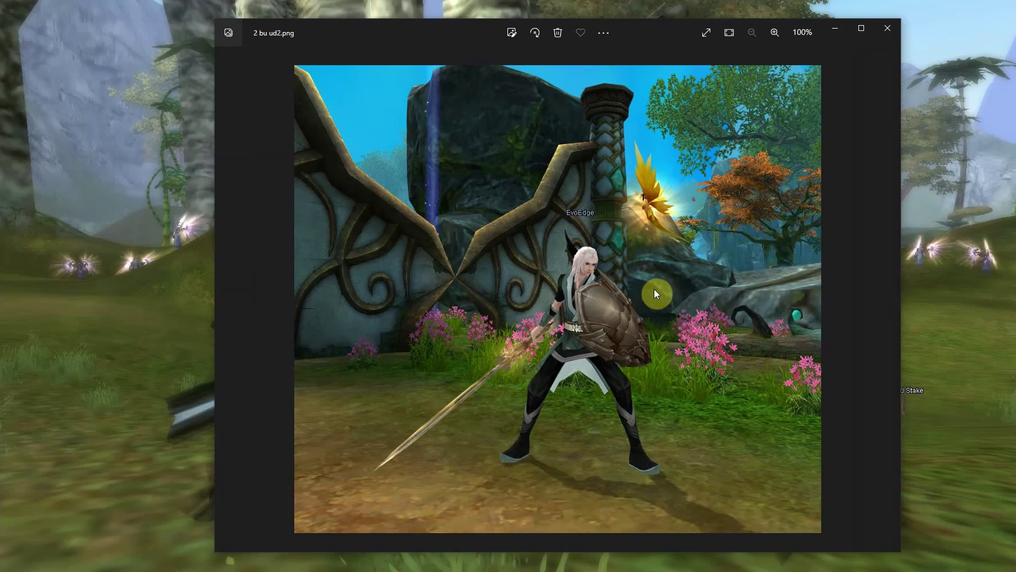
pyautogui.click(888, 299)
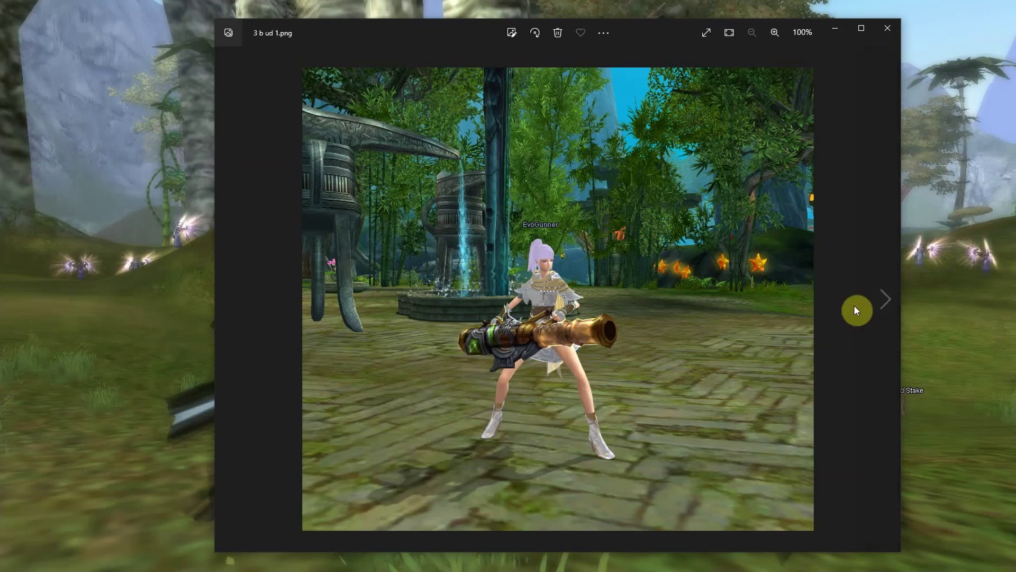
pyautogui.click(882, 295)
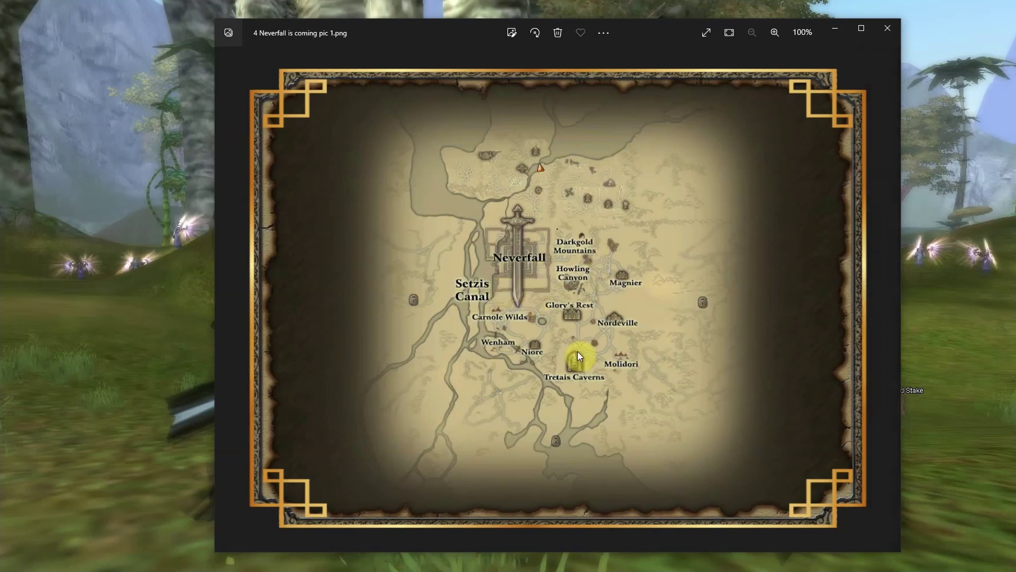
# Advance to the glyph picture, Glyph_Embed.png
pyautogui.click(884, 299)
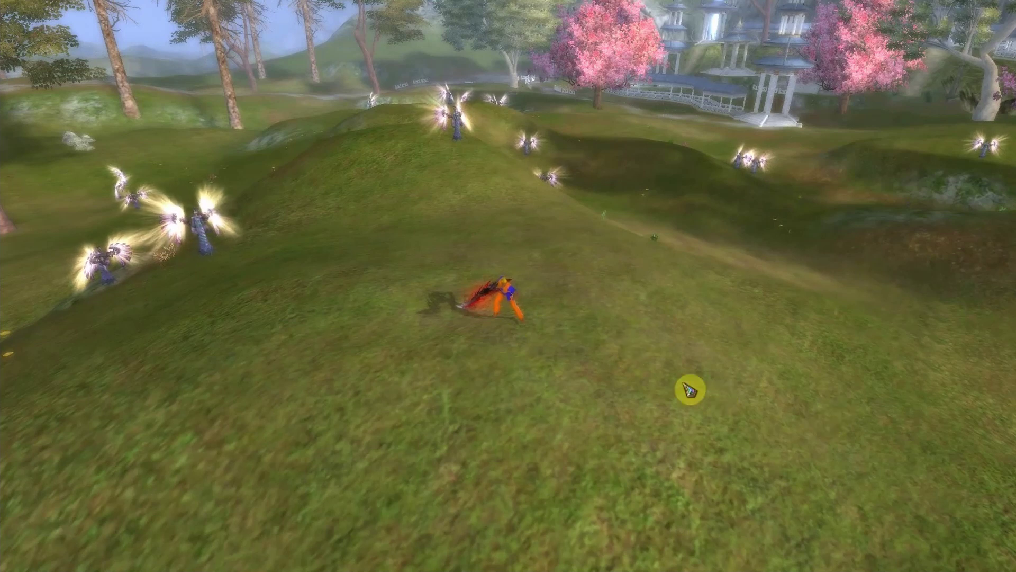
# Restore the game HUD with Alt+H and request exiting to the main menu
pyautogui.hotkey('alt', 'h')
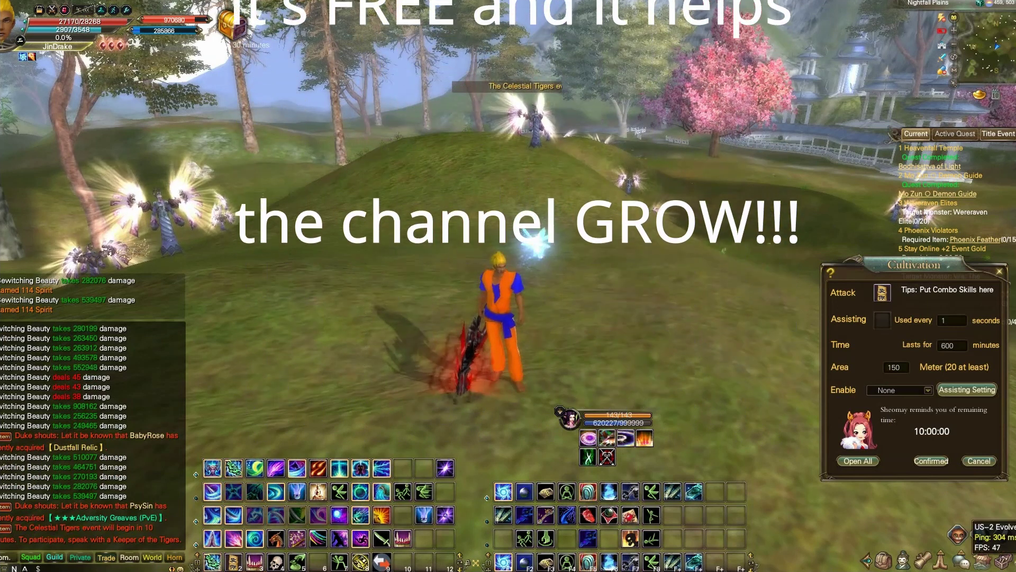
pyautogui.click(1004, 537)
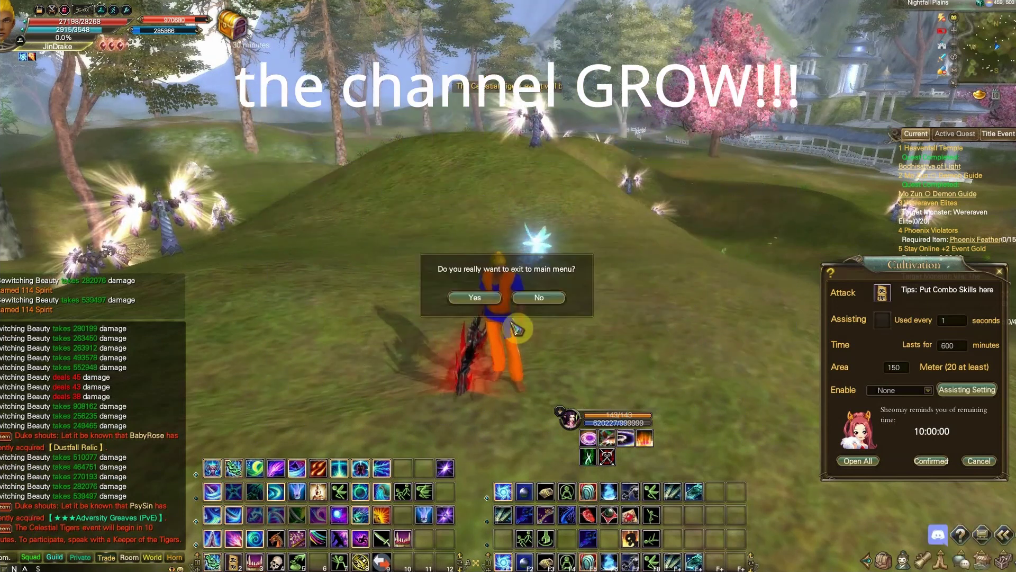